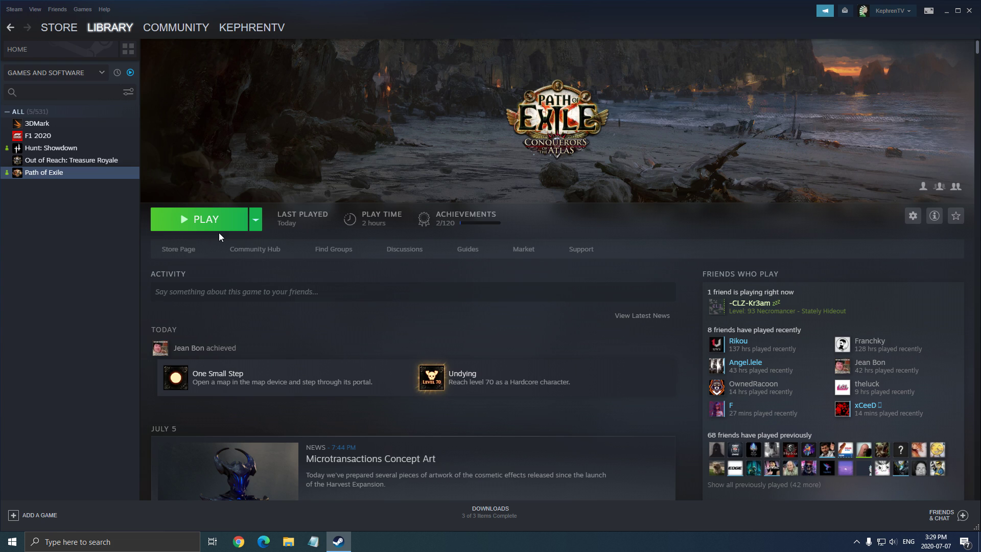
Review the Windows Game Mode, Xbox Game Bar and Captures settings, and close the settings window.
{"action": "left_click", "coordinate": [111, 541]}
{"action": "type", "text": "game mode"}
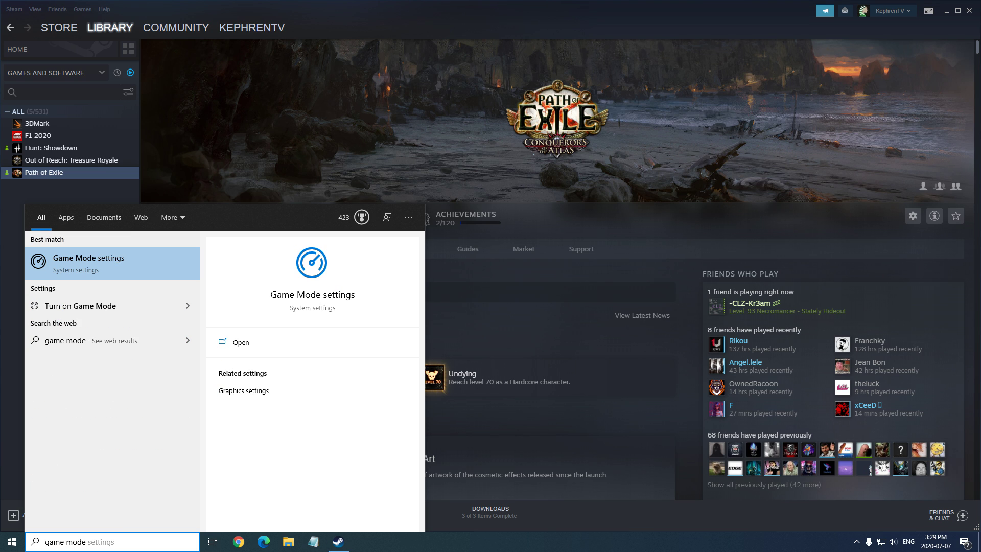
{"action": "key", "text": "Return"}
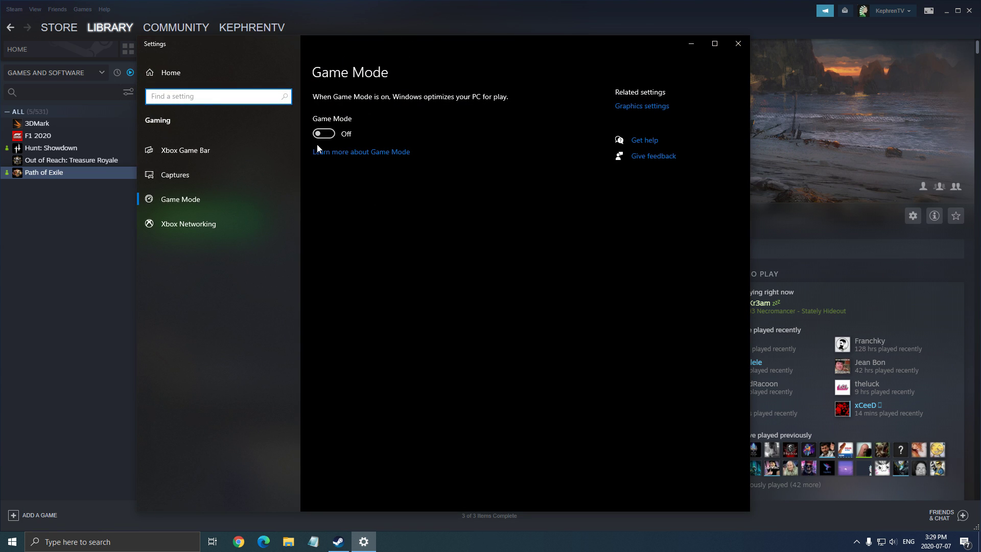
{"action": "left_click", "coordinate": [187, 153]}
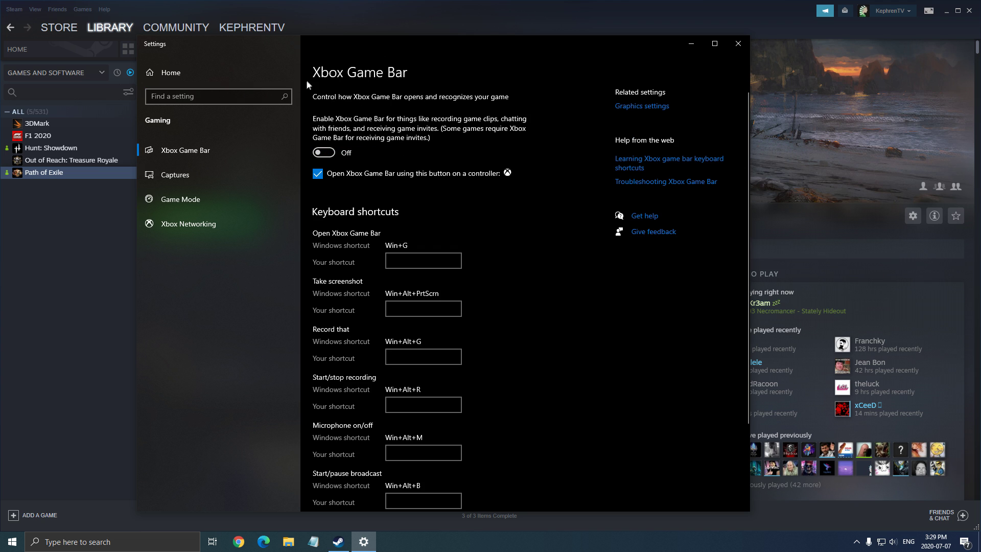
{"action": "scroll", "coordinate": [332, 117], "scroll_direction": "down", "scroll_amount": 3}
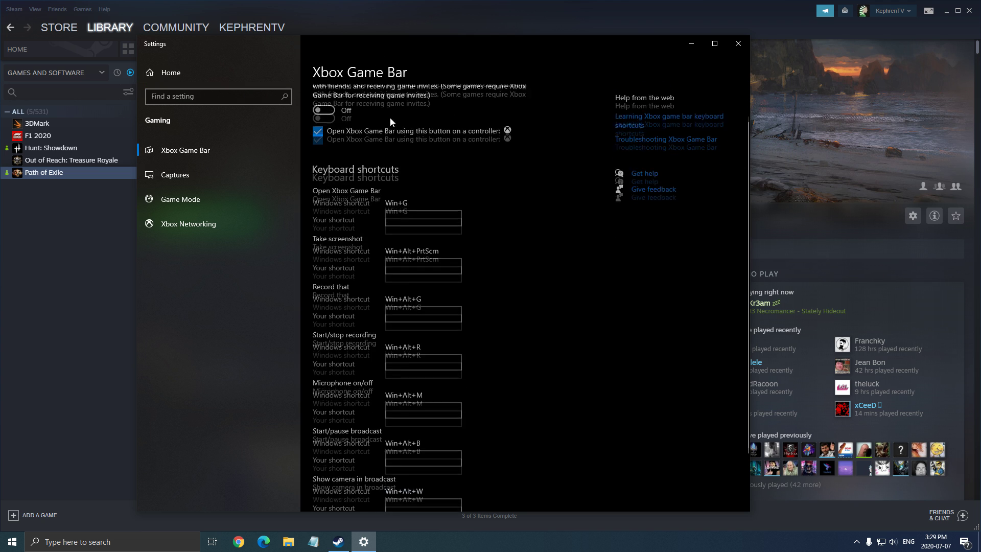
{"action": "left_click", "coordinate": [195, 180]}
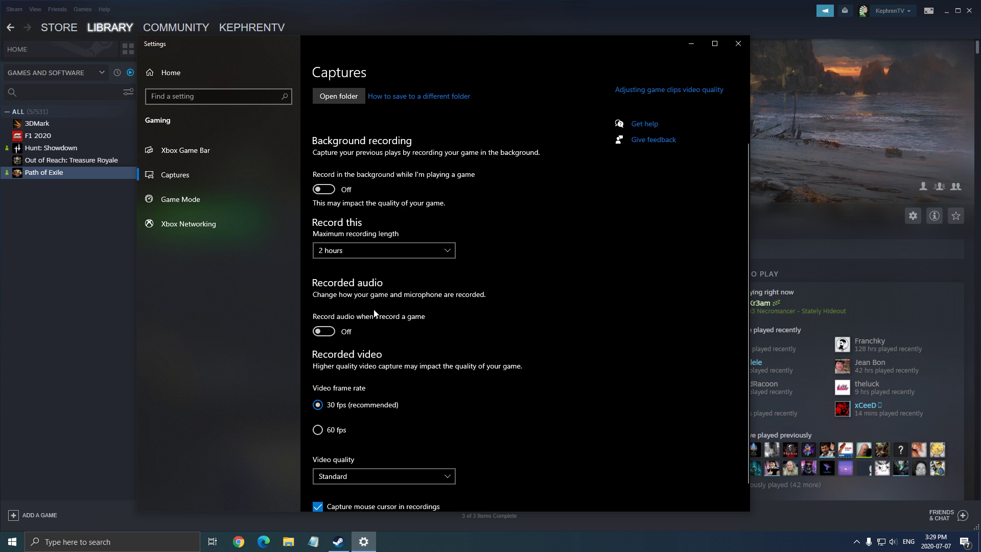
{"action": "left_click", "coordinate": [738, 44]}
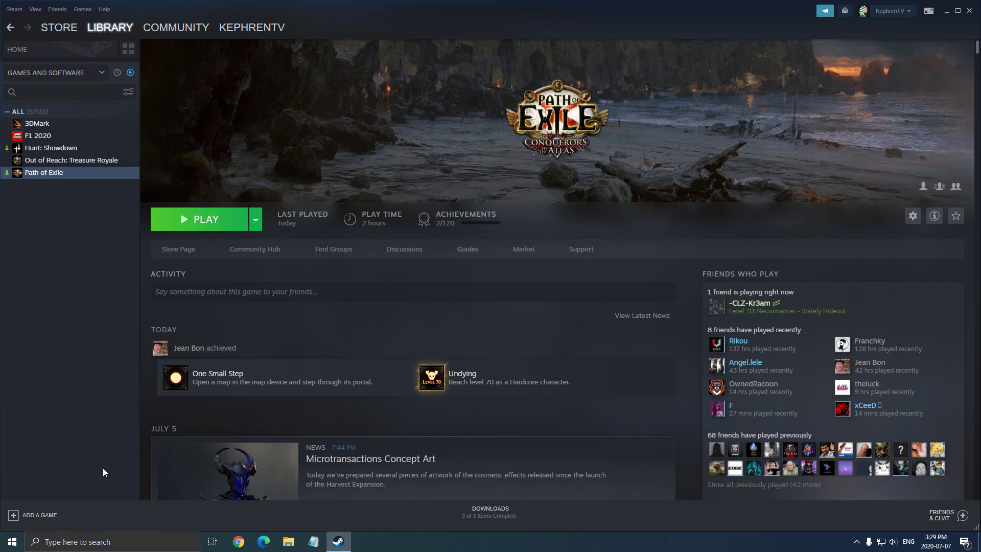
Turn Hardware-accelerated GPU scheduling on in the Windows graphics settings, switch it back off and close the settings.
{"action": "left_click", "coordinate": [82, 541]}
{"action": "type", "text": "gpu"}
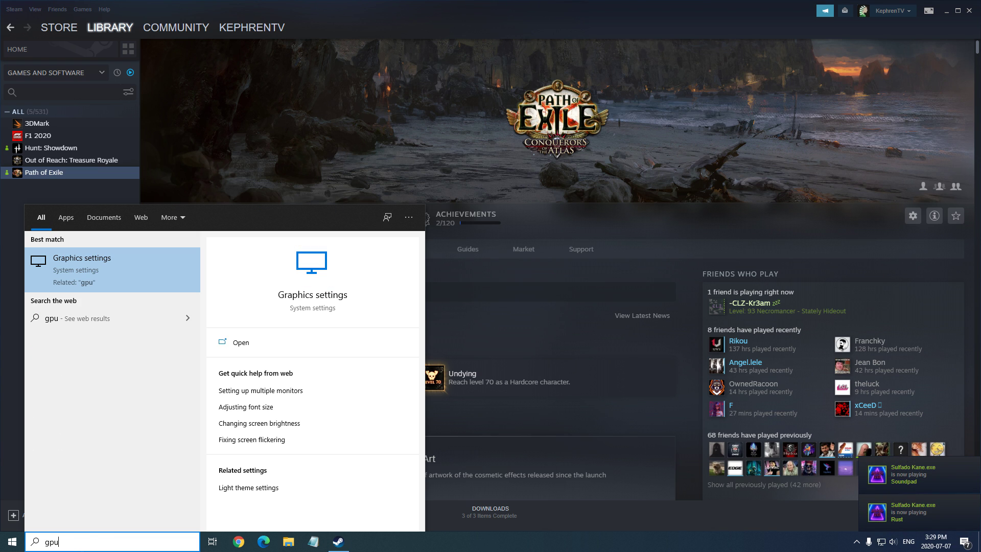
{"action": "key", "text": "Return"}
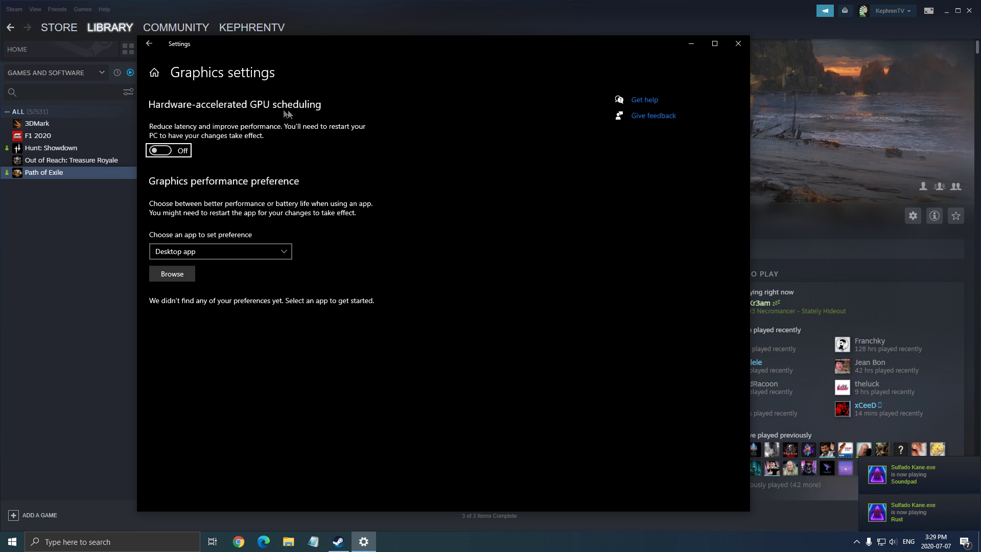
{"action": "left_click", "coordinate": [160, 151]}
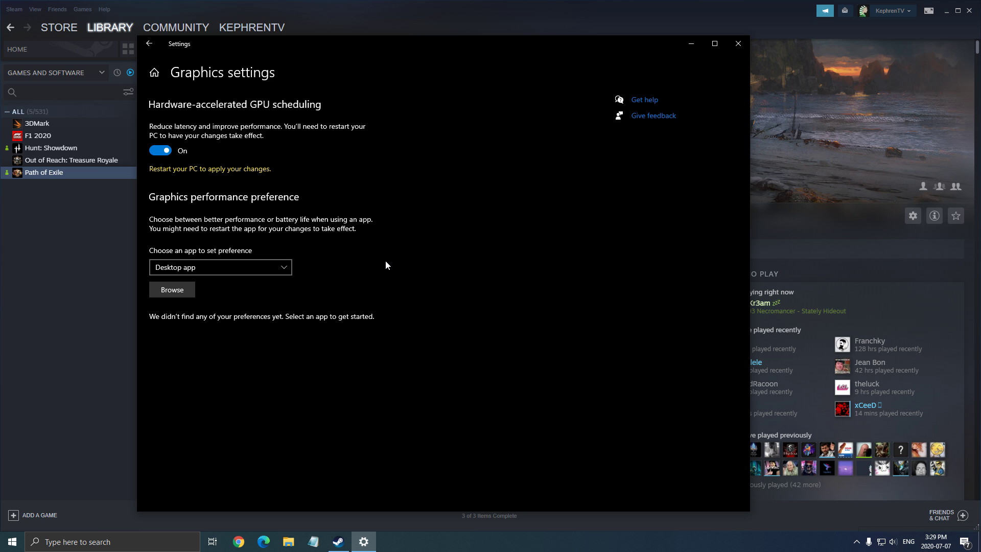
{"action": "left_click", "coordinate": [856, 542]}
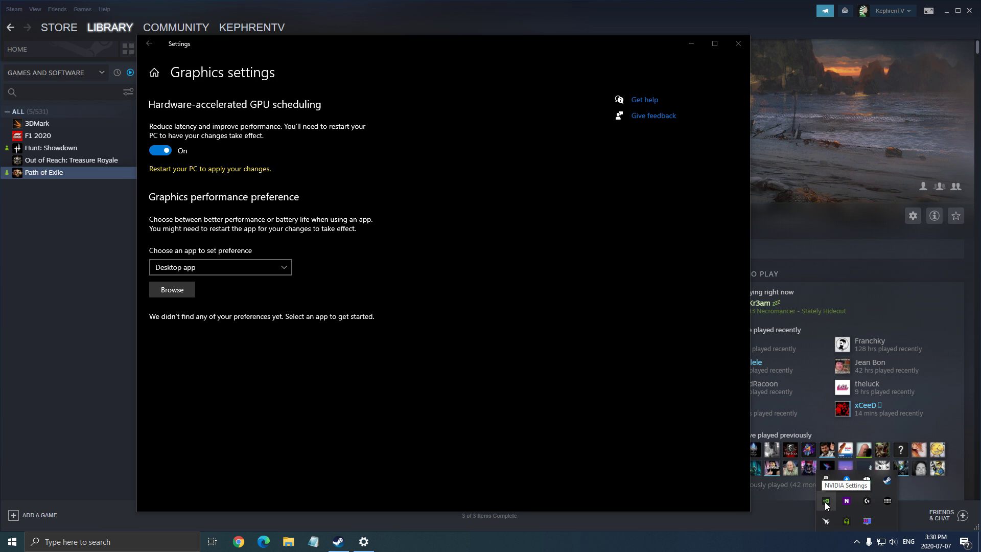
{"action": "left_click", "coordinate": [430, 179]}
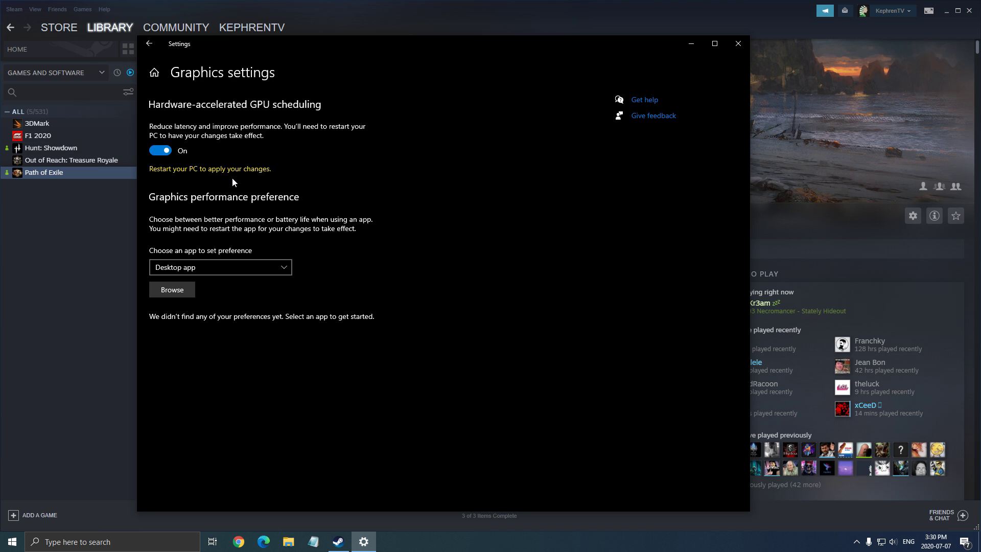
{"action": "left_click", "coordinate": [162, 151]}
{"action": "left_click", "coordinate": [738, 43]}
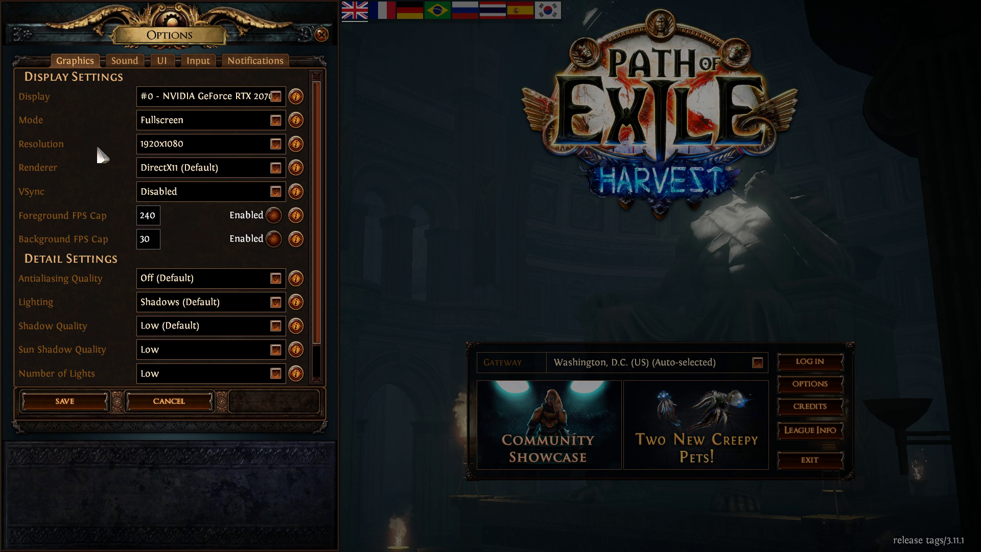
Examine the available display mode and renderer choices in the game's graphics options without changing them.
{"action": "left_click", "coordinate": [189, 115]}
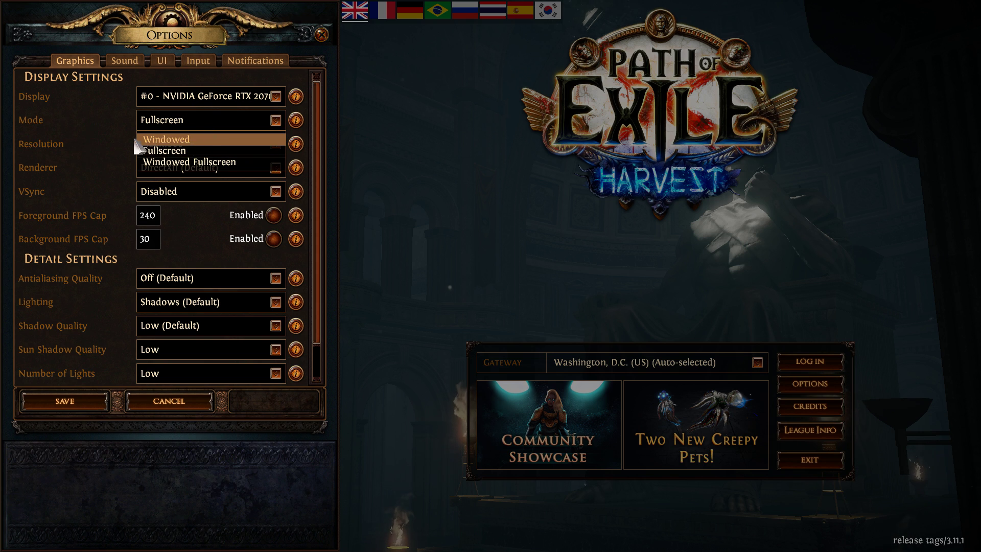
{"action": "left_click", "coordinate": [117, 160]}
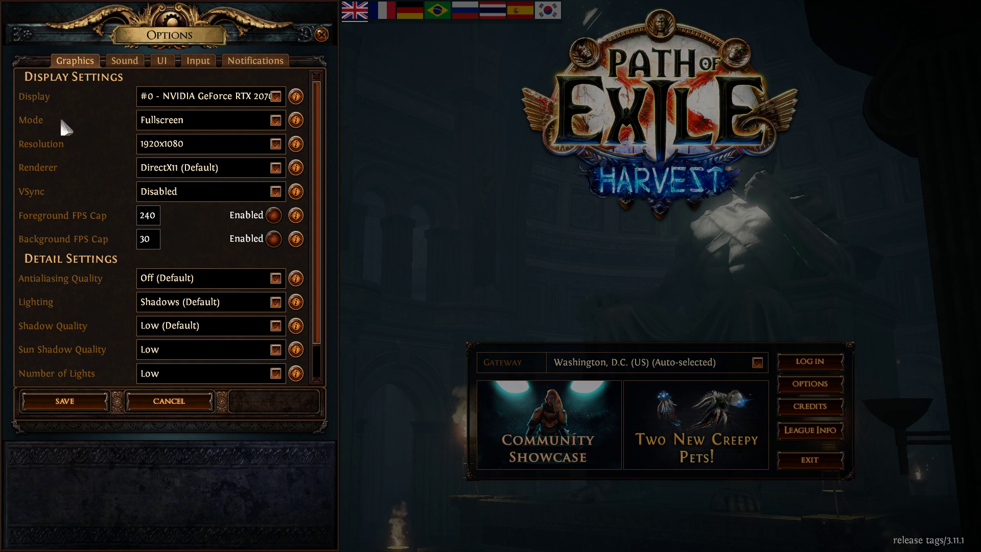
{"action": "scroll", "coordinate": [94, 149], "scroll_direction": "down", "scroll_amount": 1}
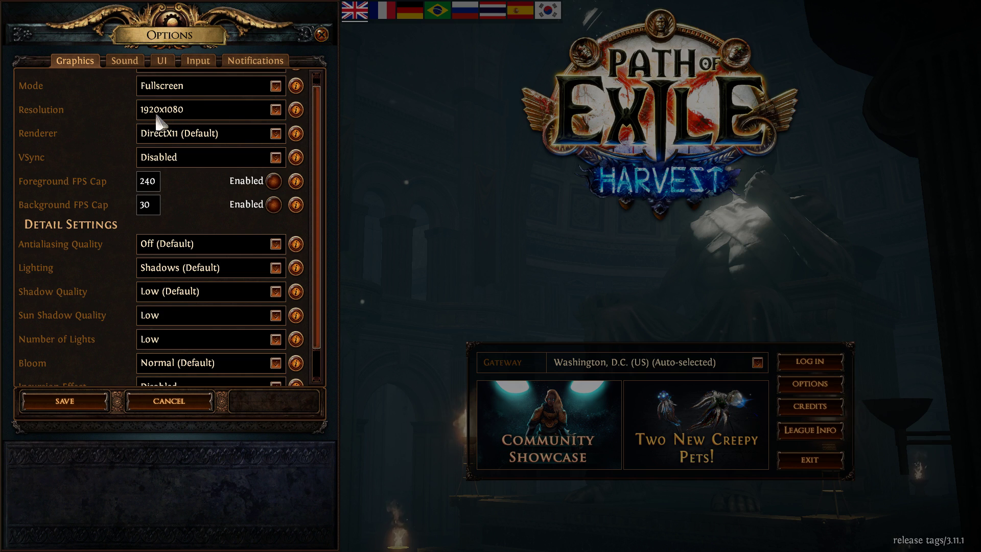
{"action": "left_click", "coordinate": [178, 137]}
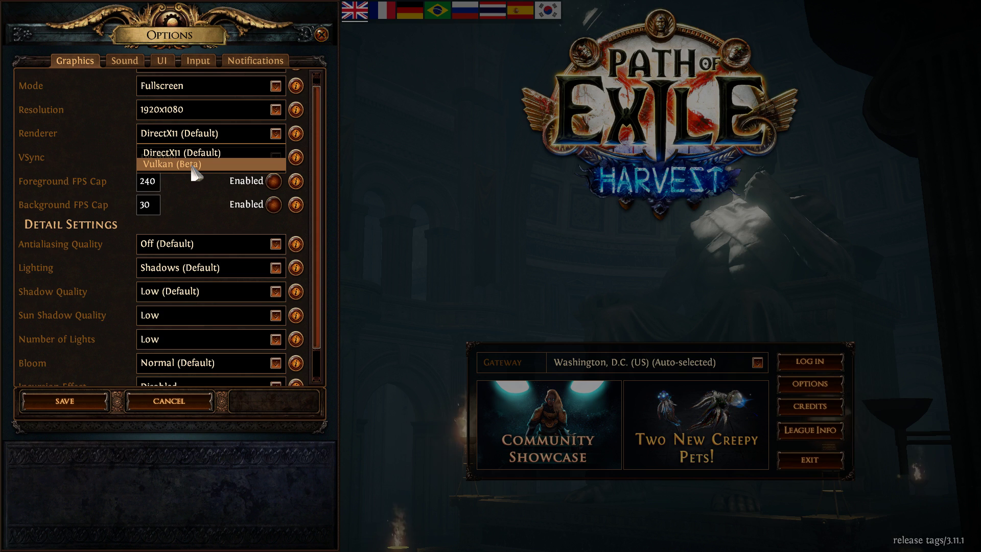
{"action": "left_click", "coordinate": [78, 127]}
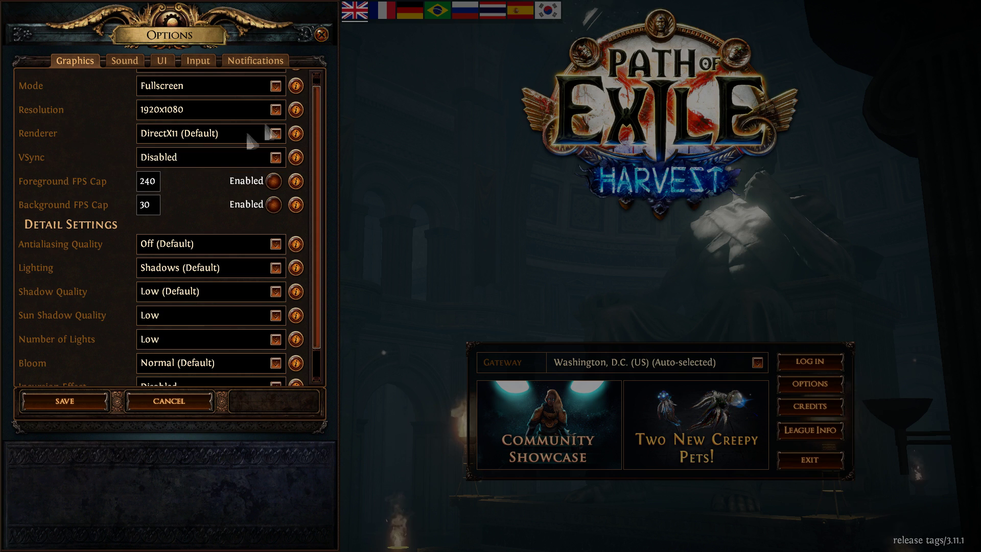
Set Antialiasing Quality to Off (Default) in the graphics detail settings.
{"action": "scroll", "coordinate": [87, 156], "scroll_direction": "down", "scroll_amount": 1}
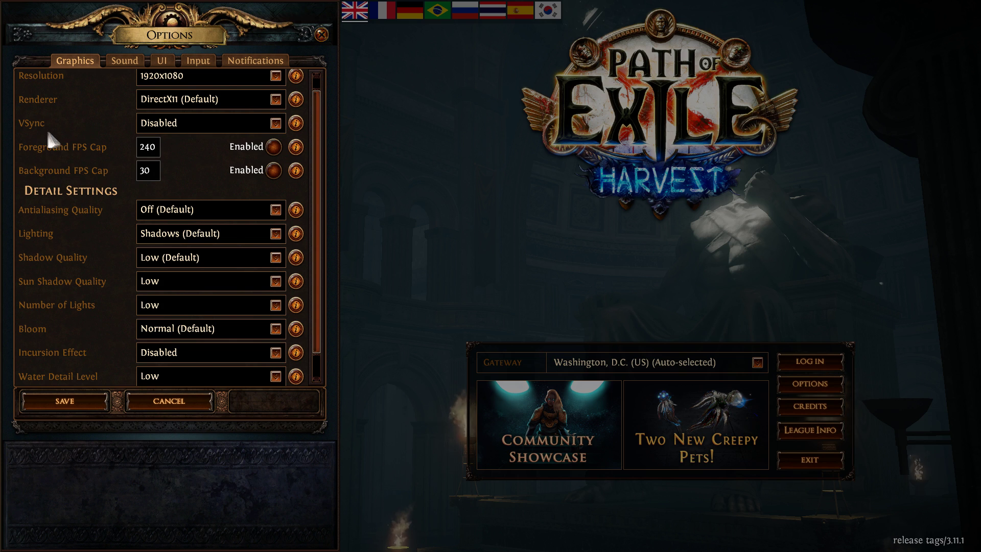
{"action": "scroll", "coordinate": [121, 216], "scroll_direction": "down", "scroll_amount": 3}
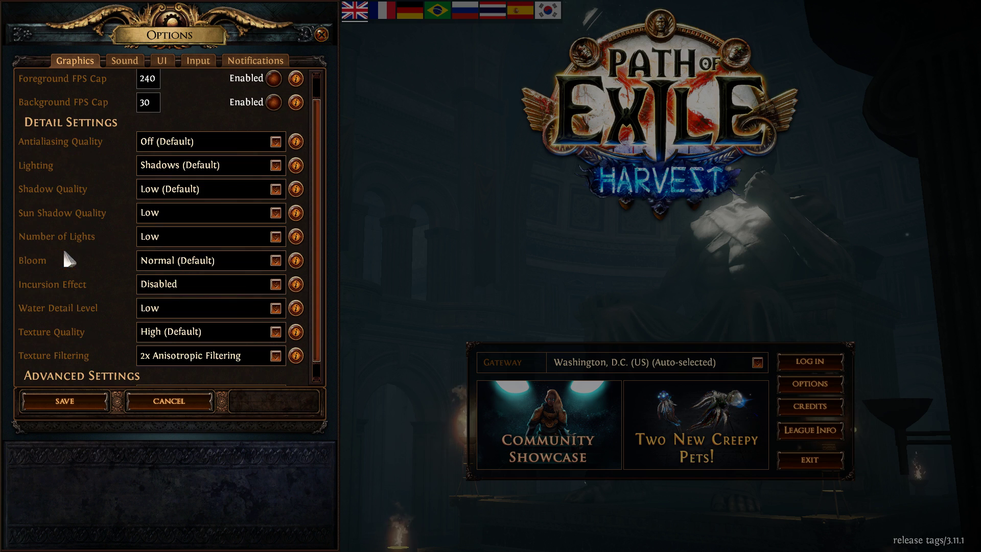
{"action": "left_click", "coordinate": [153, 142]}
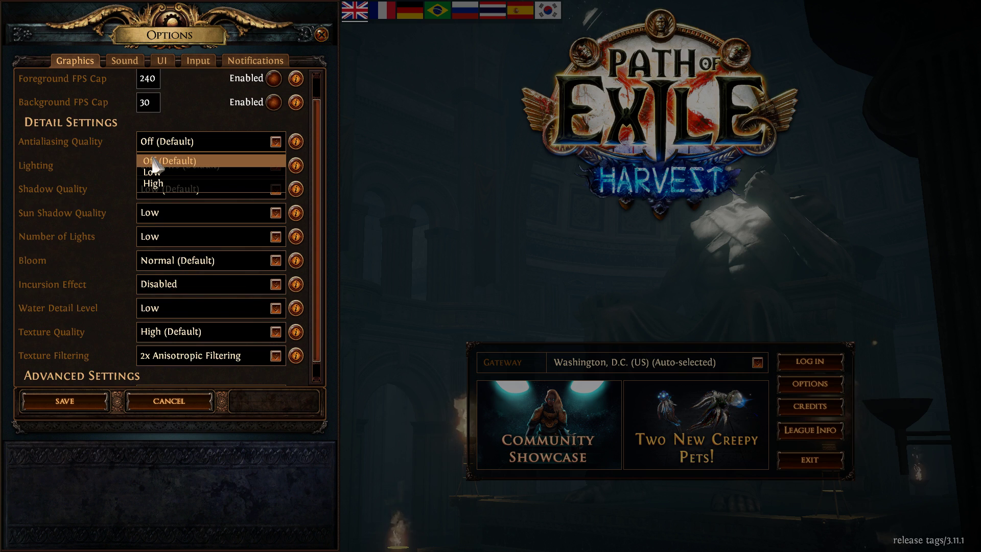
{"action": "left_click", "coordinate": [153, 162]}
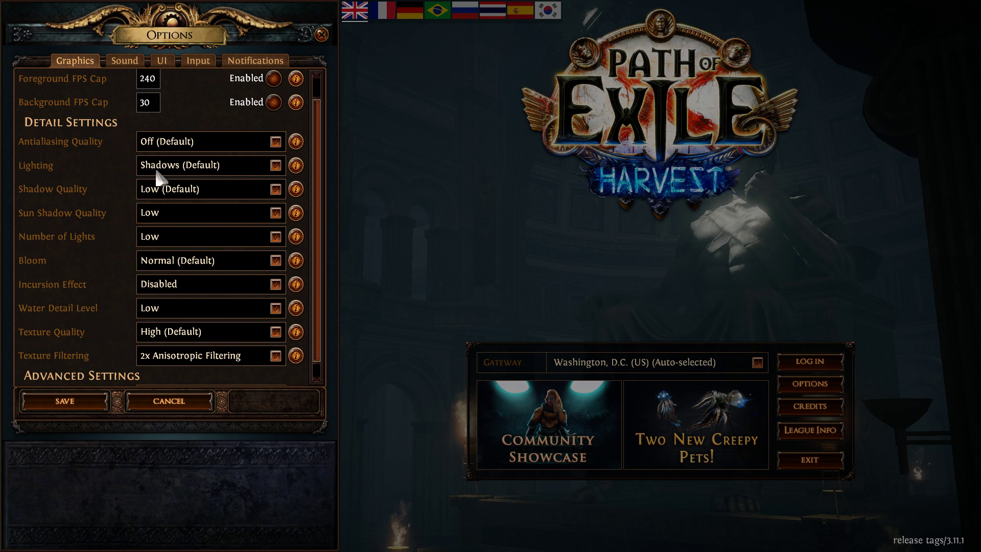
Set Texture Quality to High (Default) in the graphics detail settings.
{"action": "scroll", "coordinate": [99, 240], "scroll_direction": "down", "scroll_amount": 4}
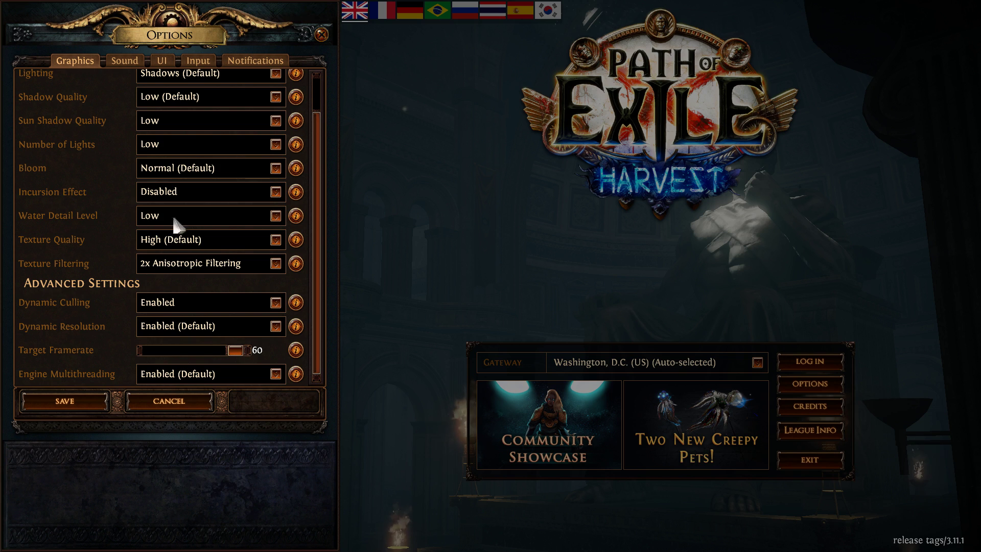
{"action": "left_click", "coordinate": [153, 239]}
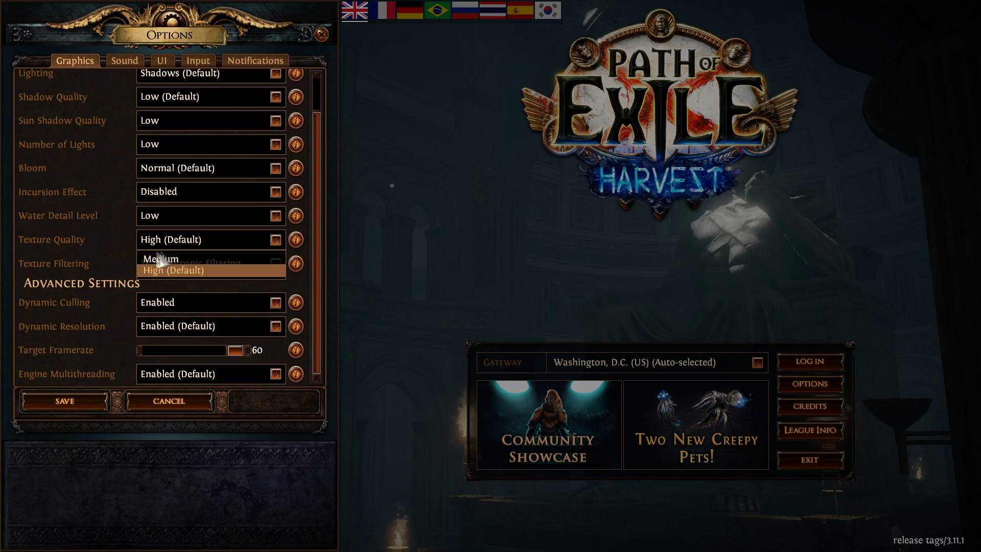
{"action": "left_click", "coordinate": [151, 265]}
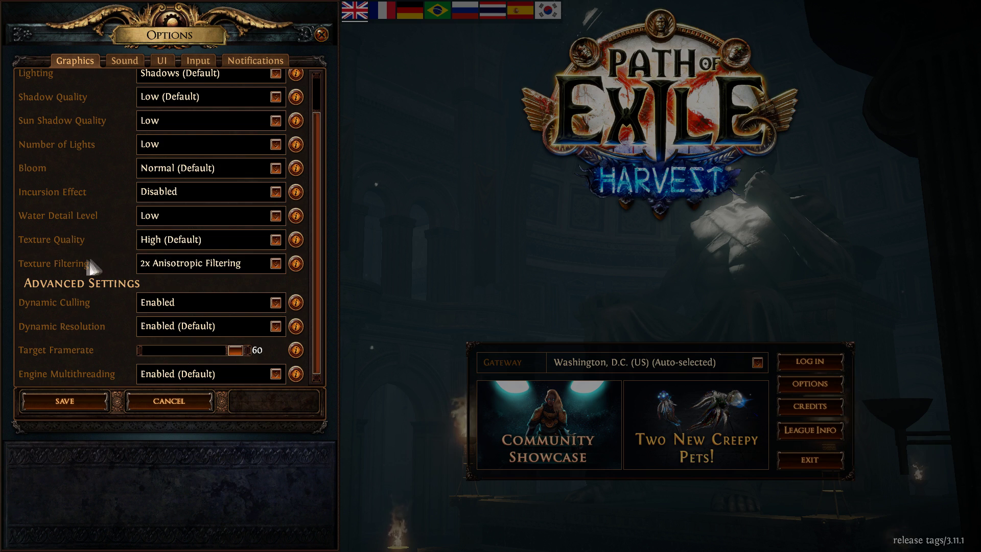
{"action": "left_click", "coordinate": [155, 248]}
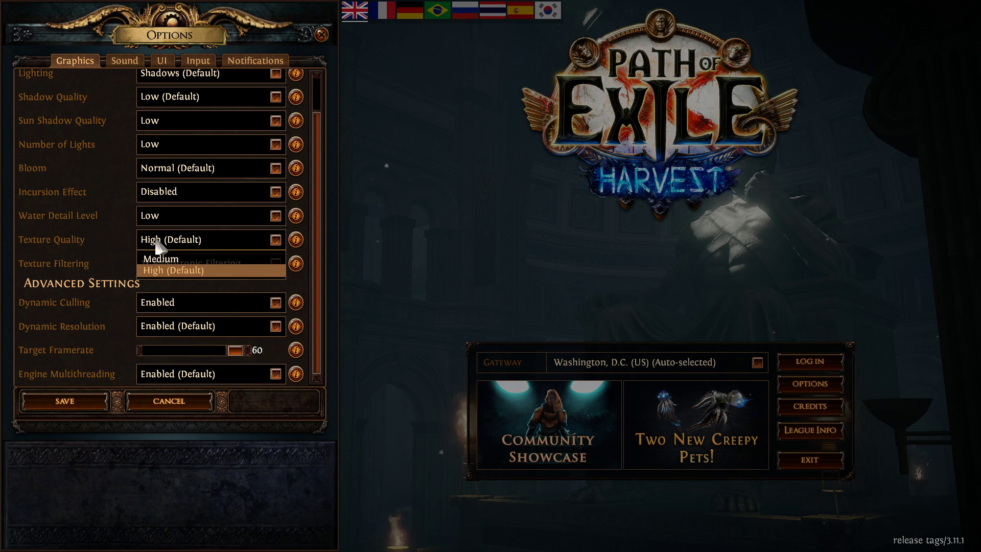
{"action": "left_click", "coordinate": [155, 267]}
Review the Texture Filtering, Dynamic Culling, Dynamic Resolution and Target Framerate settings, and check the shadow quality descriptions.
{"action": "left_click", "coordinate": [194, 263]}
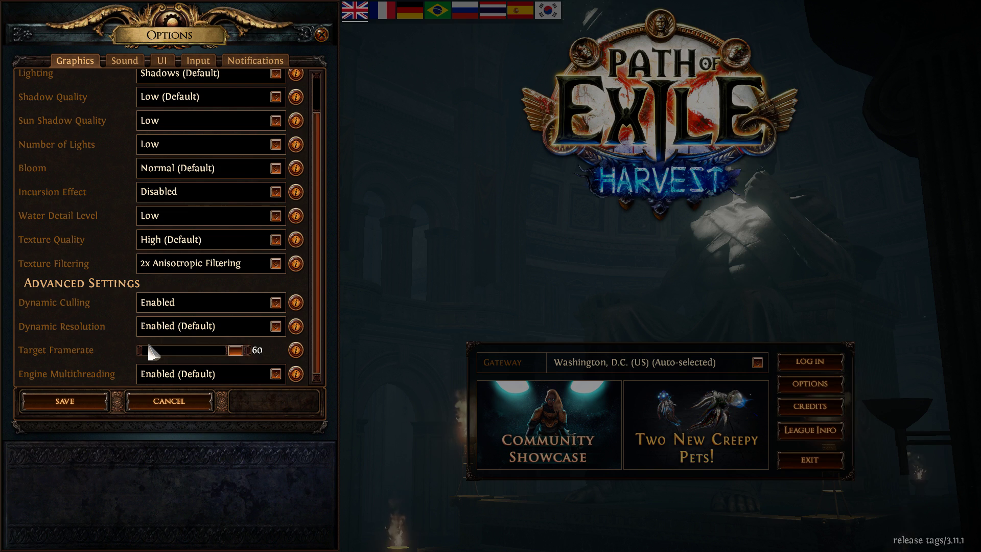
{"action": "left_click", "coordinate": [168, 307]}
{"action": "left_click", "coordinate": [167, 322]}
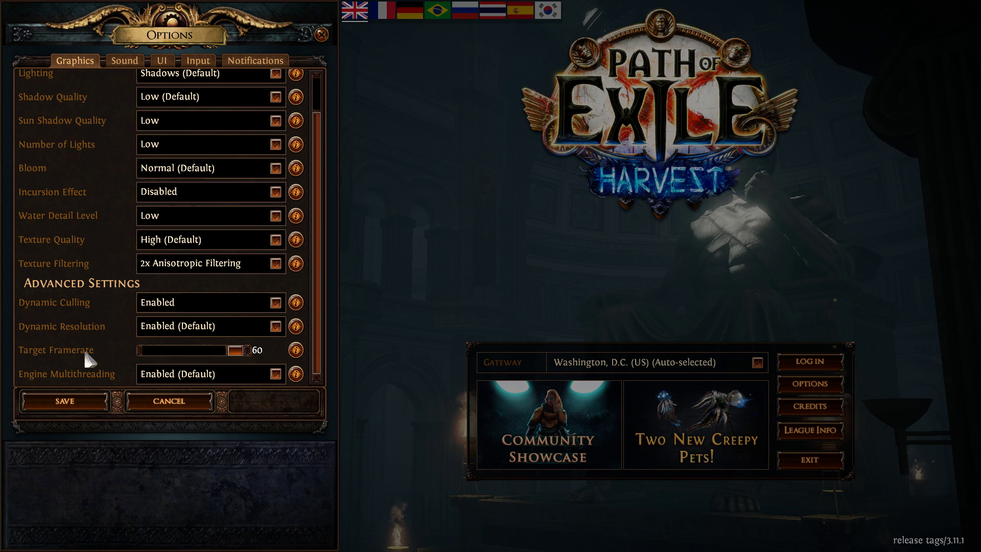
{"action": "mouse_move", "coordinate": [230, 351]}
{"action": "left_mouse_down"}
{"action": "mouse_move", "coordinate": [198, 352]}
{"action": "mouse_move", "coordinate": [243, 353]}
{"action": "left_mouse_up"}
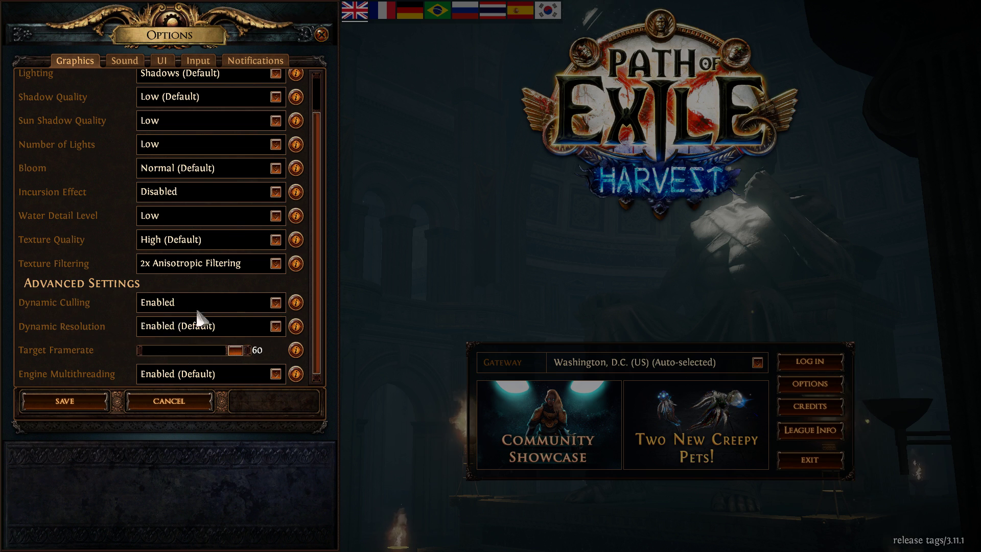
{"action": "scroll", "coordinate": [266, 297], "scroll_direction": "up", "scroll_amount": 3}
{"action": "scroll", "coordinate": [230, 296], "scroll_direction": "down", "scroll_amount": 3}
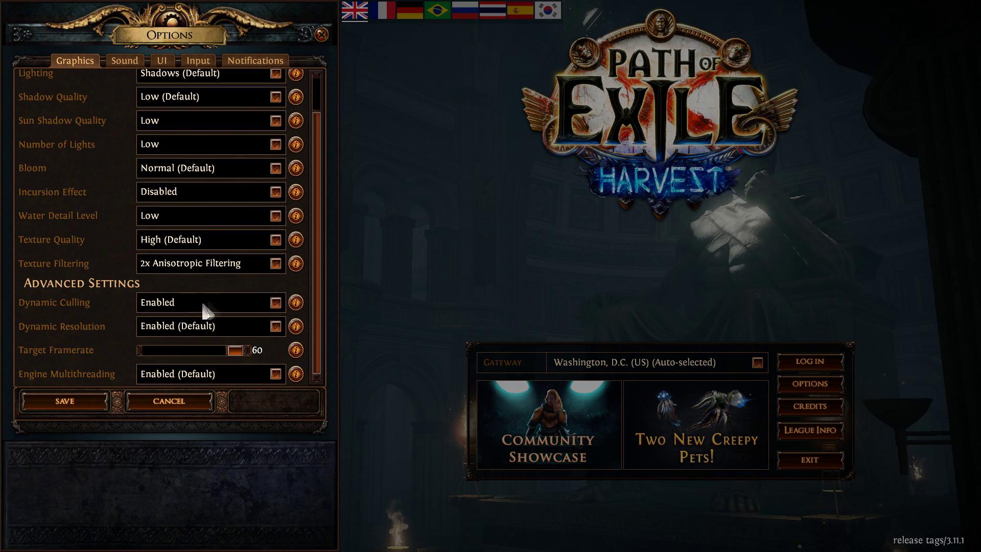
{"action": "scroll", "coordinate": [204, 301], "scroll_direction": "up", "scroll_amount": 5}
{"action": "scroll", "coordinate": [241, 229], "scroll_direction": "down", "scroll_amount": 3}
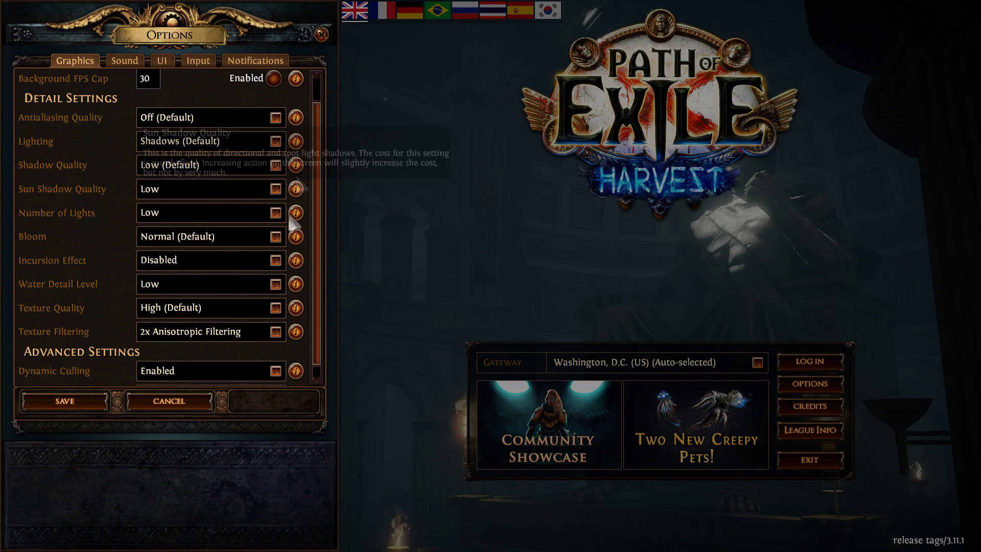
{"action": "scroll", "coordinate": [249, 291], "scroll_direction": "down", "scroll_amount": 2}
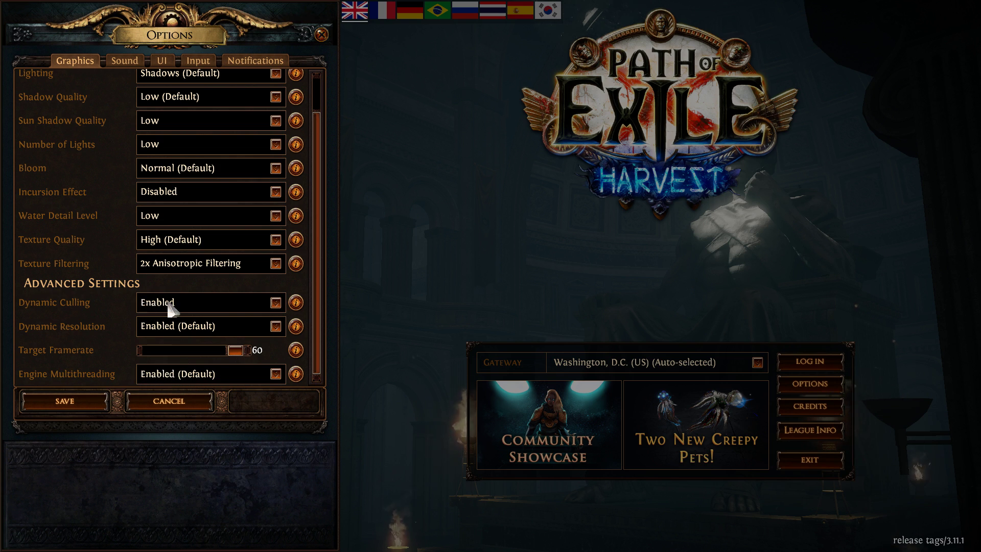
Set the Channel Count to Medium in the game's sound options.
{"action": "left_click", "coordinate": [124, 60]}
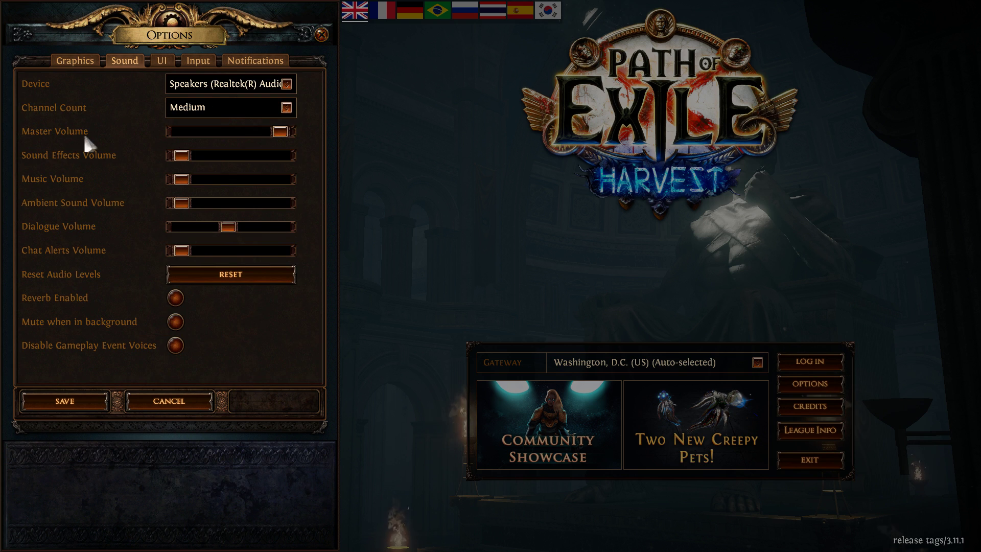
{"action": "left_click", "coordinate": [228, 105]}
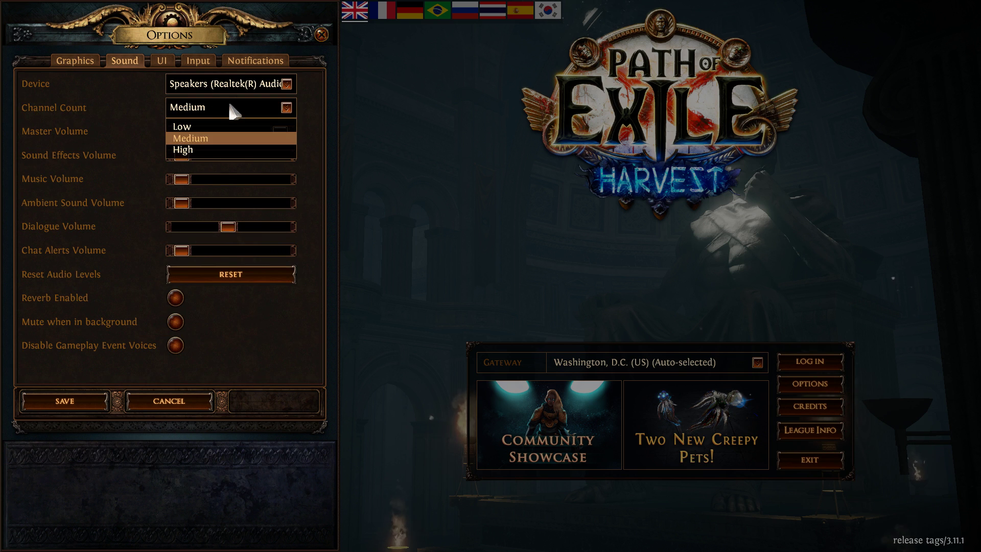
{"action": "left_click", "coordinate": [194, 137]}
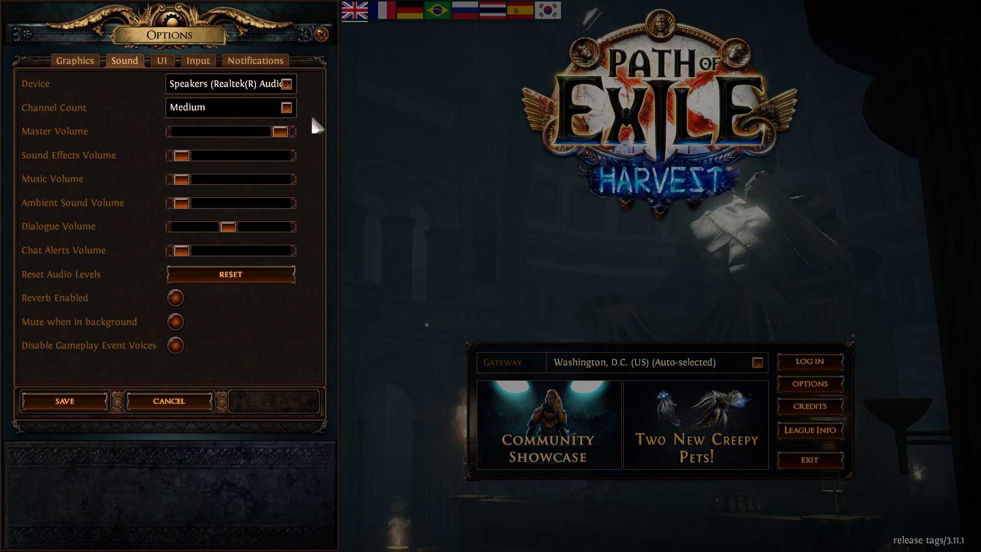
{"action": "left_click", "coordinate": [226, 108]}
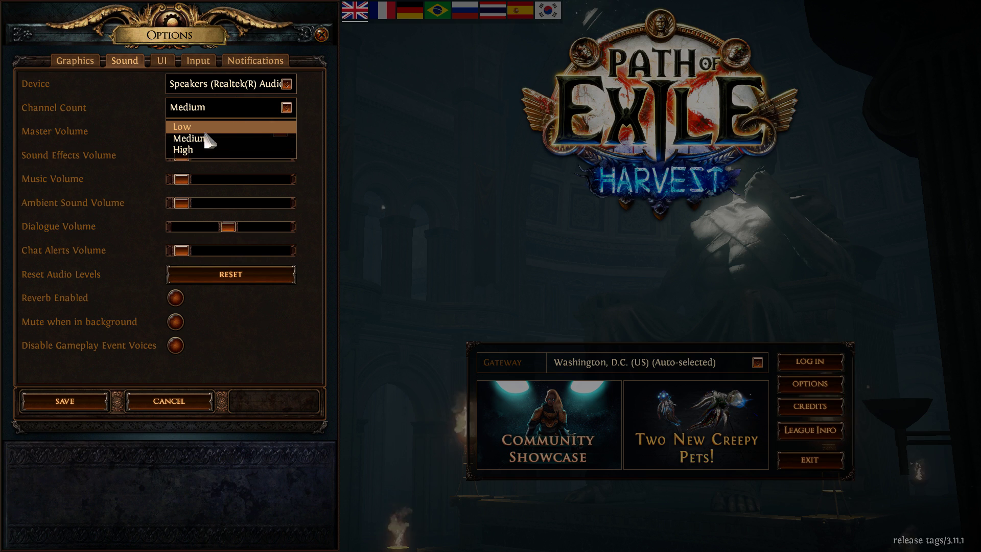
{"action": "left_click", "coordinate": [202, 138]}
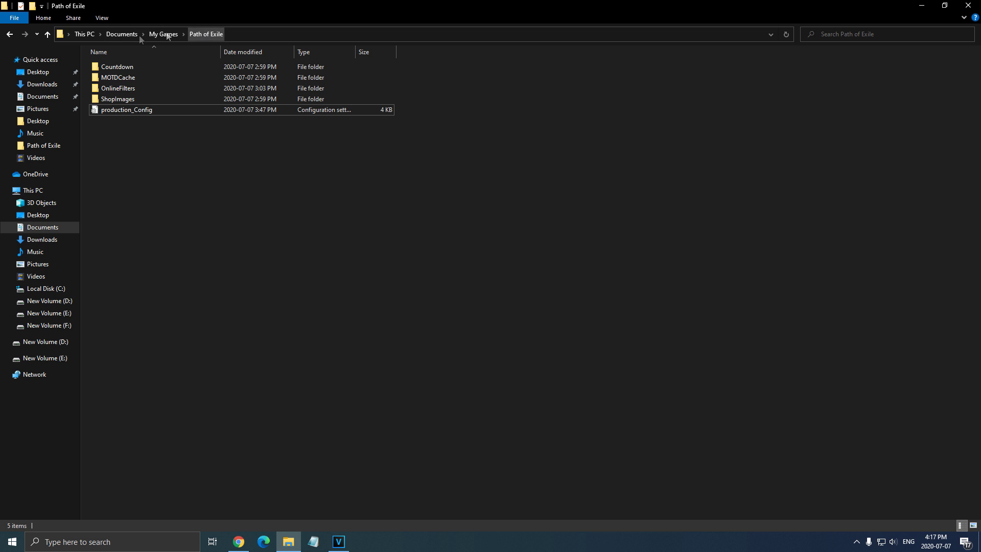
Open the production_Config file from the Path of Exile documents folder in Notepad and maximize its window.
{"action": "left_click", "coordinate": [127, 109]}
{"action": "double_click", "coordinate": [143, 111]}
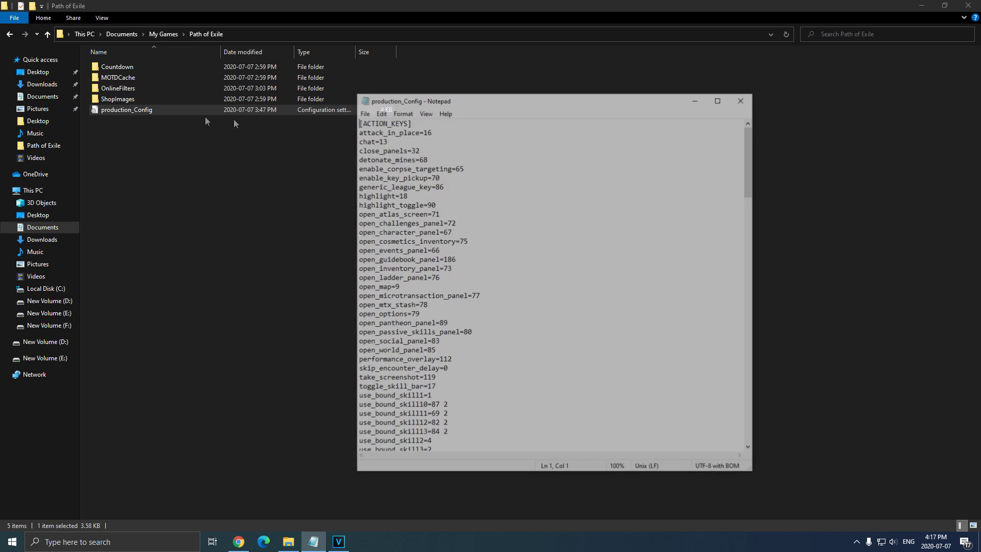
{"action": "left_click", "coordinate": [685, 97]}
{"action": "left_click", "coordinate": [295, 276]}
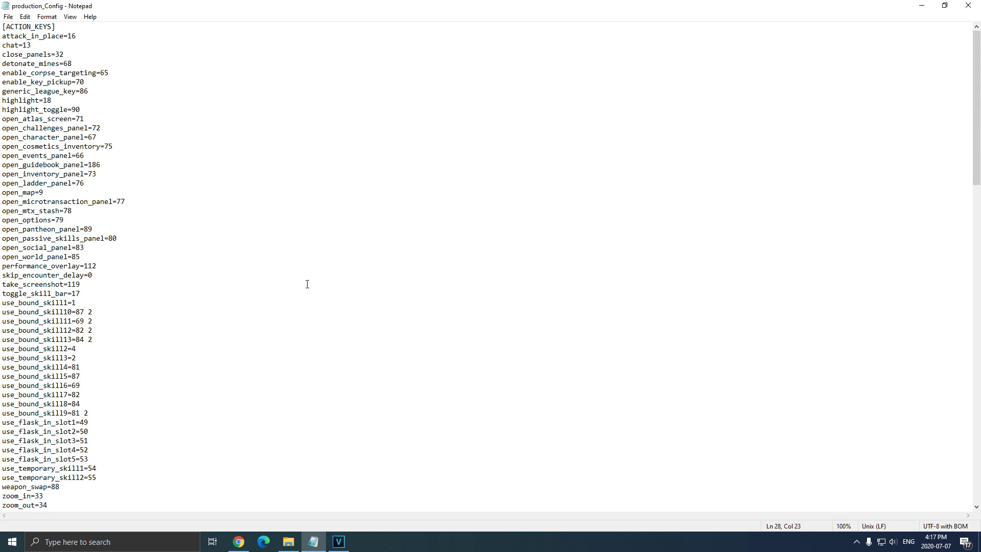
Search the configuration file for "shadow" and highlight the no_shadows value of the shadow_type entry.
{"action": "key", "text": "ctrl+f"}
{"action": "key", "text": "Return"}
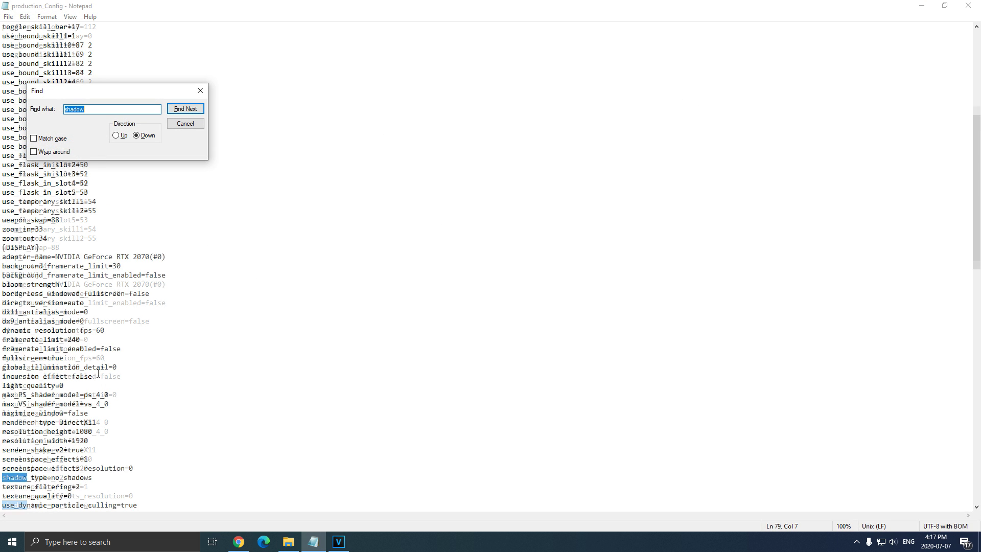
{"action": "scroll", "coordinate": [92, 391], "scroll_direction": "down", "scroll_amount": 4}
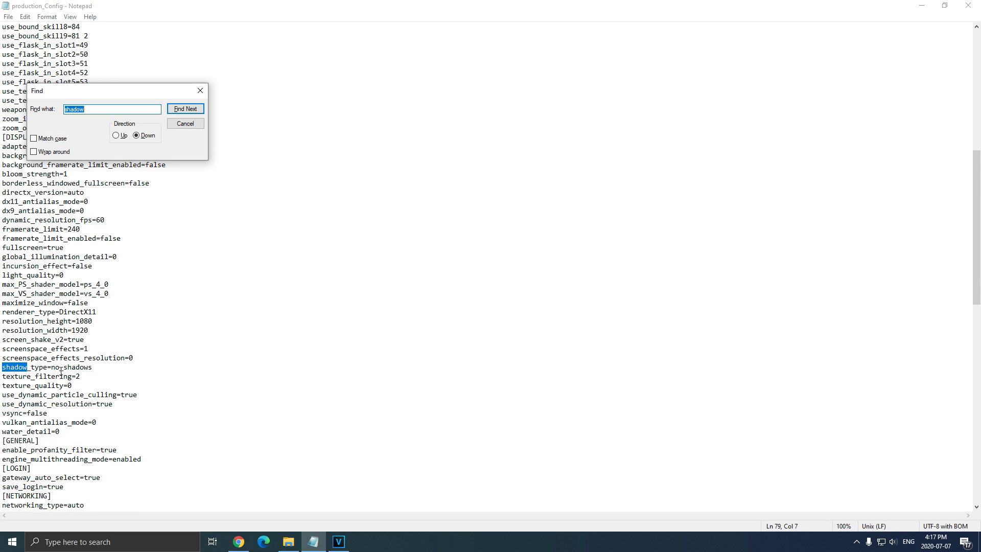
{"action": "left_click_drag", "start_coordinate": [52, 368], "coordinate": [107, 372]}
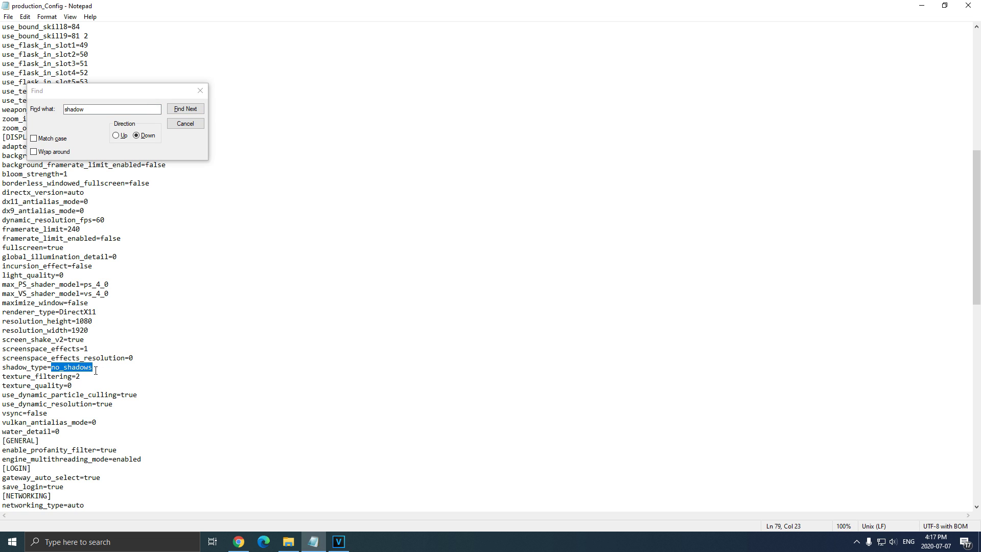
{"action": "left_click", "coordinate": [200, 91]}
Examine the [SOUND] section of the configuration file, highlighting the ambient_sound_volume2 line and the chat_alert_sound_volume value.
{"action": "left_click", "coordinate": [113, 266]}
{"action": "scroll", "coordinate": [139, 322], "scroll_direction": "down", "scroll_amount": 6}
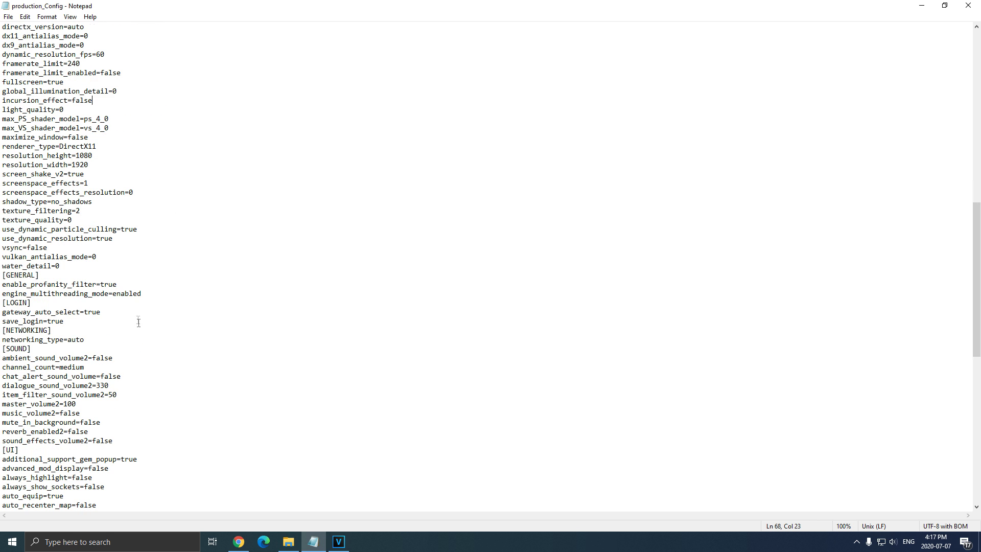
{"action": "scroll", "coordinate": [126, 326], "scroll_direction": "down", "scroll_amount": 2}
{"action": "left_click_drag", "start_coordinate": [3, 294], "coordinate": [140, 388]}
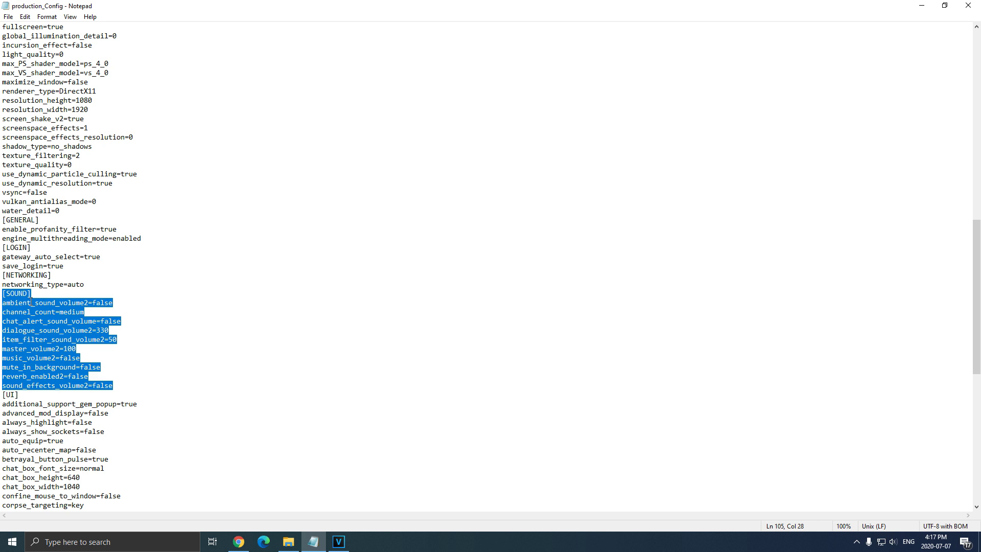
{"action": "left_click", "coordinate": [29, 298]}
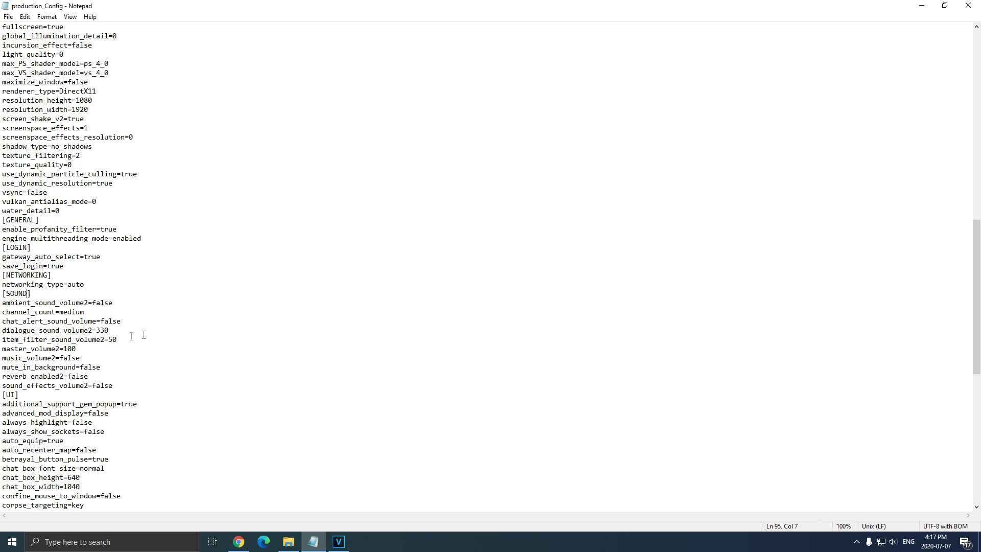
{"action": "left_click_drag", "start_coordinate": [6, 304], "coordinate": [96, 305]}
{"action": "left_click", "coordinate": [3, 302]}
{"action": "left_click", "coordinate": [113, 302], "text": "shift"}
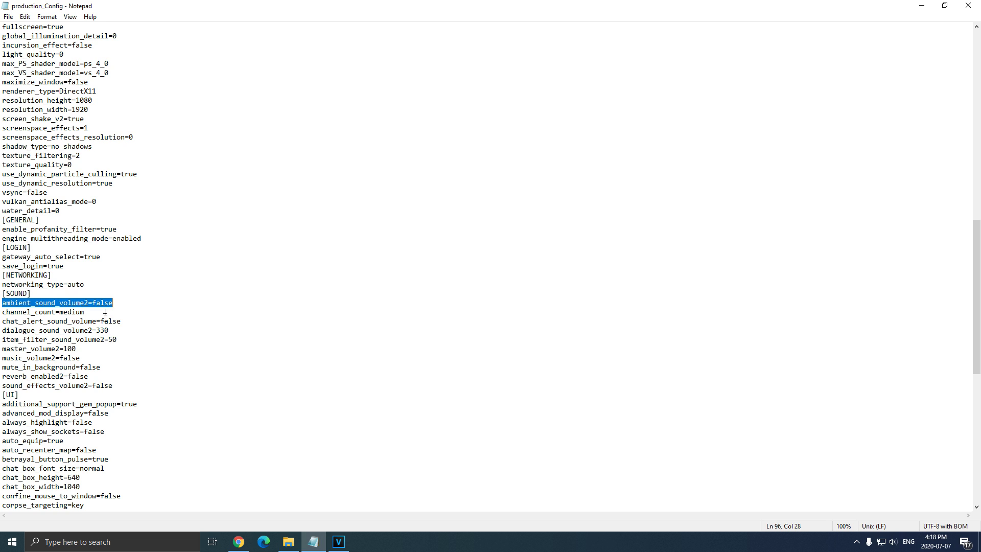
{"action": "left_click", "coordinate": [53, 331]}
{"action": "left_click_drag", "start_coordinate": [122, 322], "coordinate": [107, 327]}
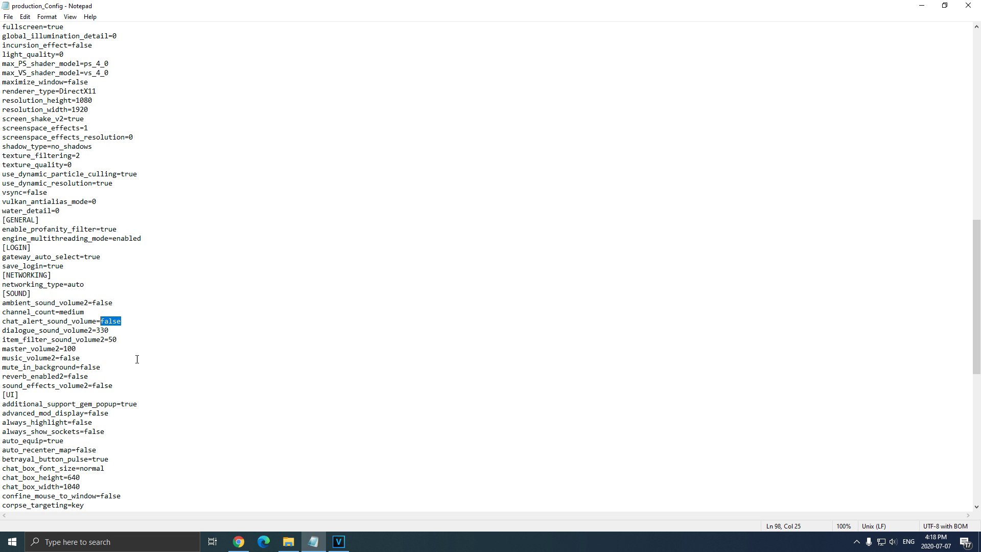
{"action": "left_click_drag", "start_coordinate": [123, 321], "coordinate": [104, 326]}
Save the production_Config file and close it.
{"action": "left_click", "coordinate": [8, 17]}
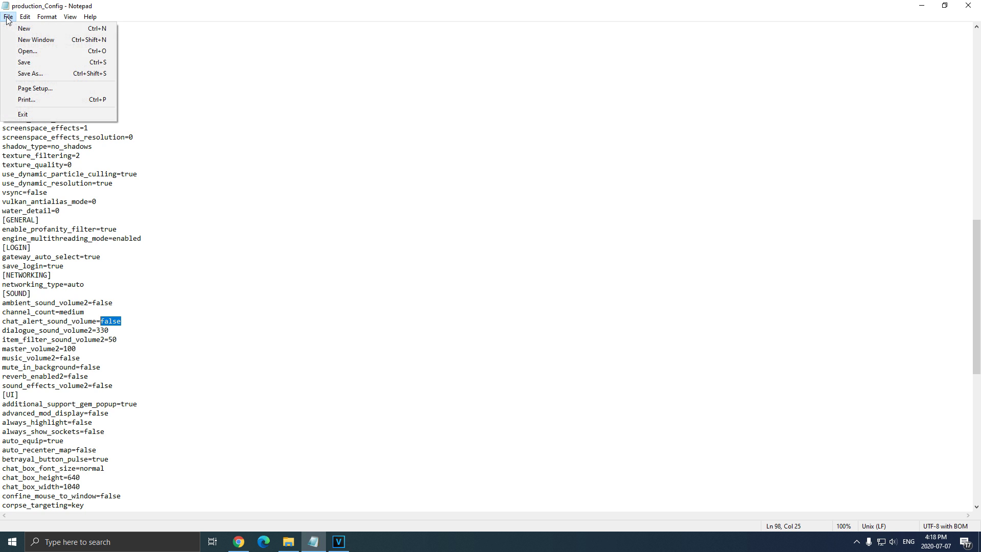
{"action": "left_click", "coordinate": [42, 59]}
{"action": "left_click", "coordinate": [968, 5]}
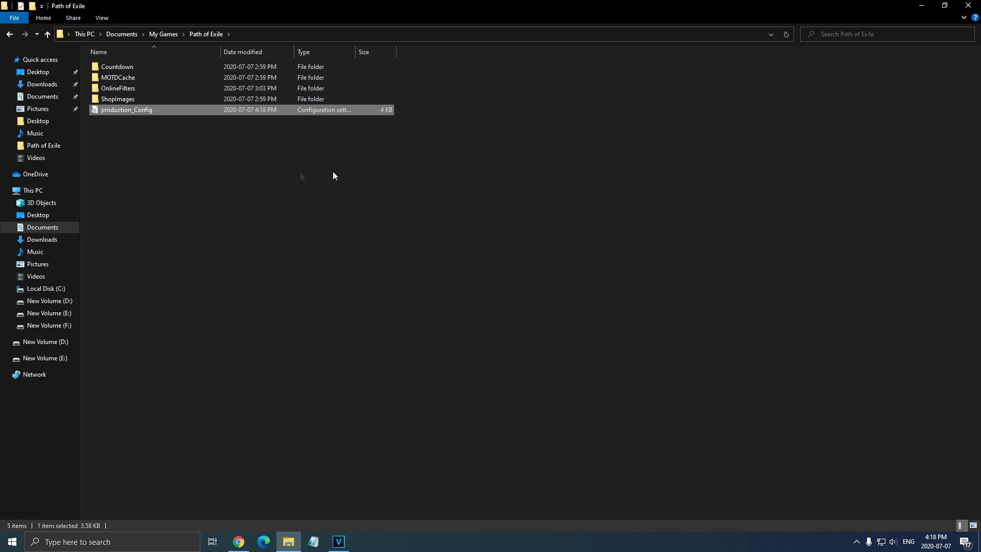
Make the production_Config file read-only in its file properties and confirm the change.
{"action": "right_click", "coordinate": [133, 111]}
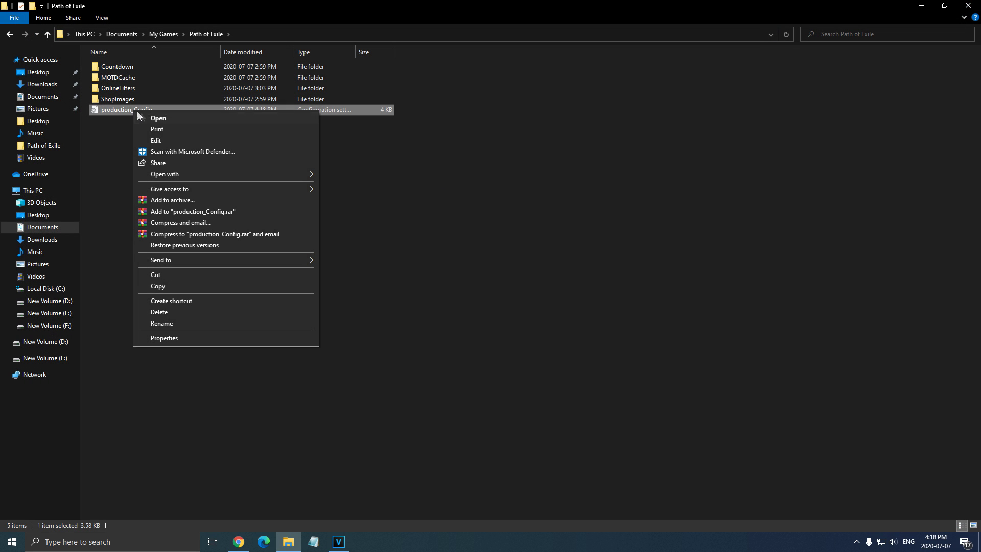
{"action": "left_click", "coordinate": [177, 339]}
{"action": "left_click", "coordinate": [189, 304]}
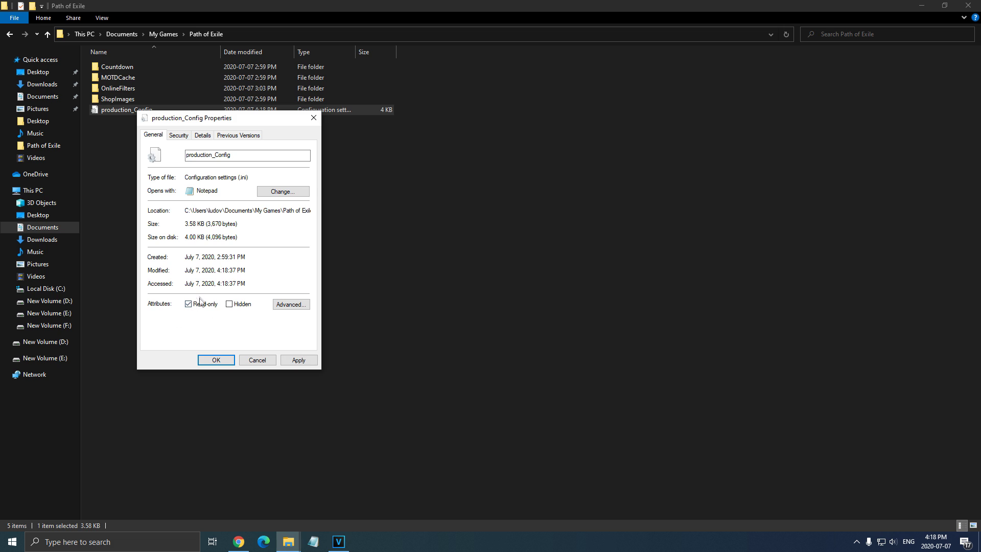
{"action": "left_click", "coordinate": [216, 360]}
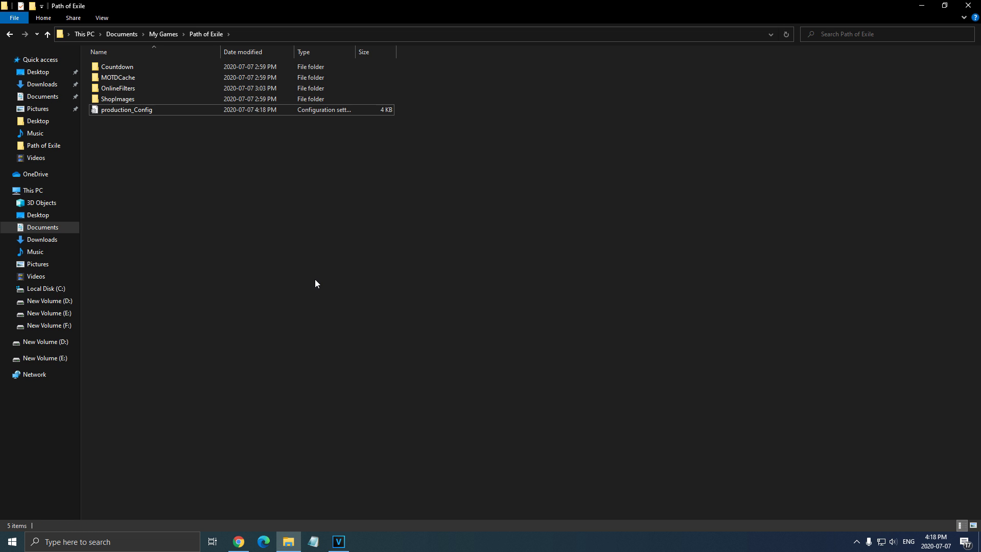